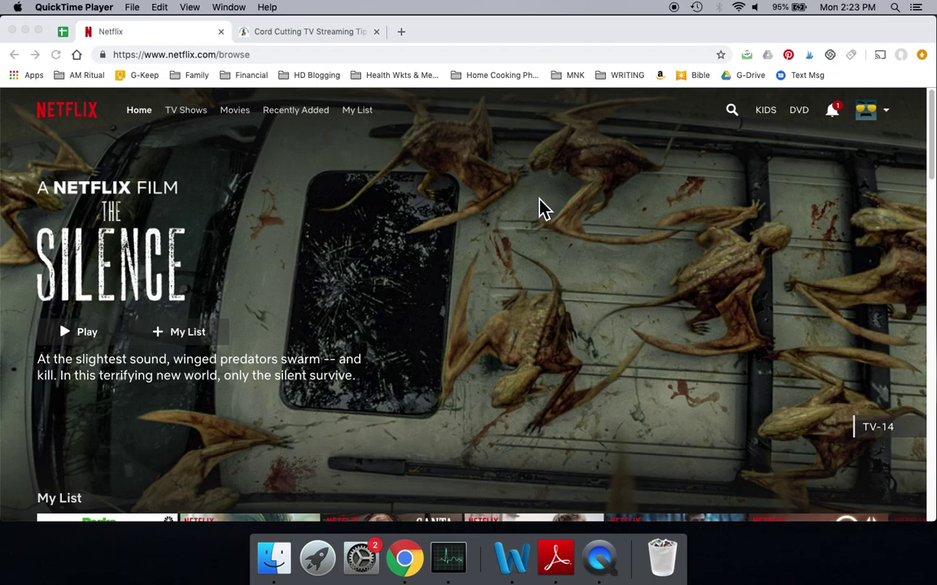
- Look through the Cord Cutting TV Streaming Tips articles on the That Helpful Dad site
click(329, 39)
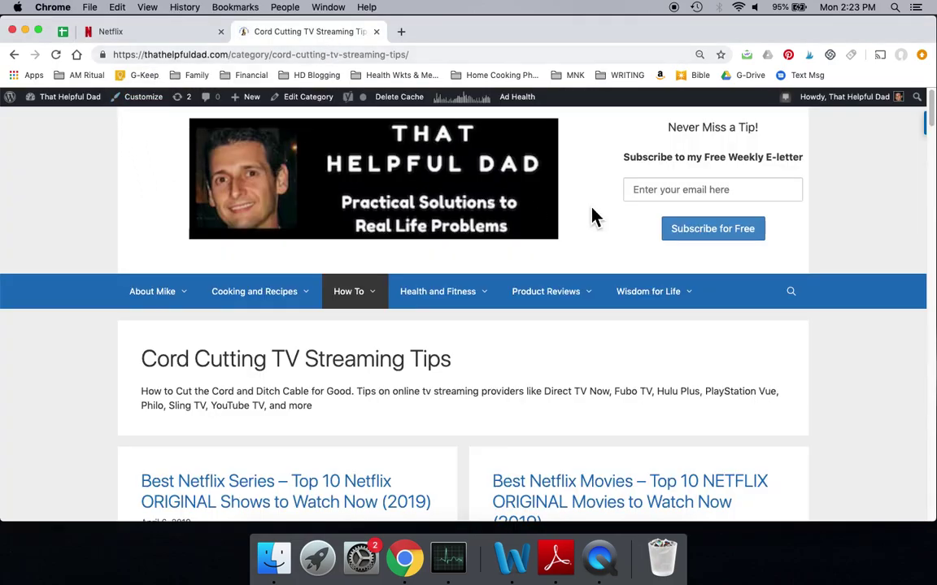
scroll(569, 248, down, 8)
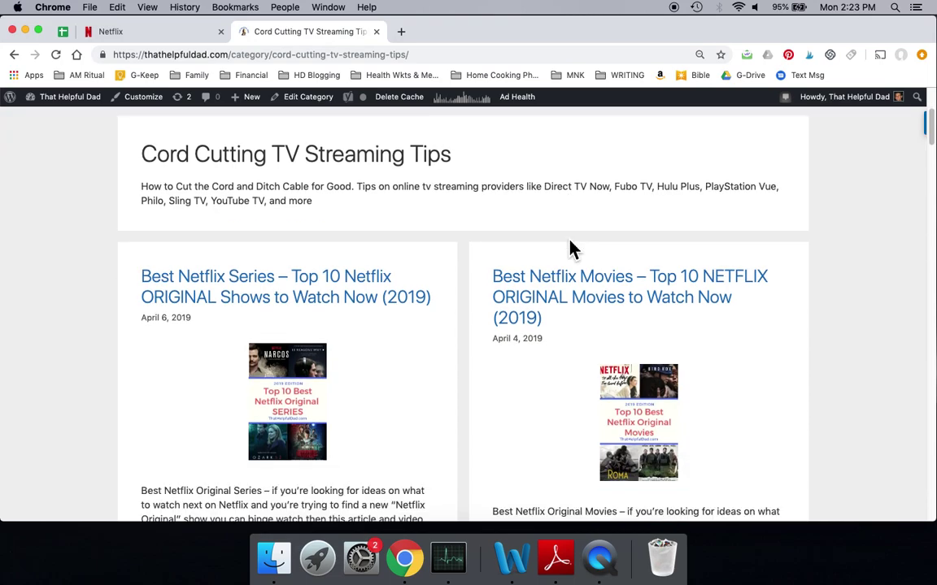
scroll(569, 248, down, 8)
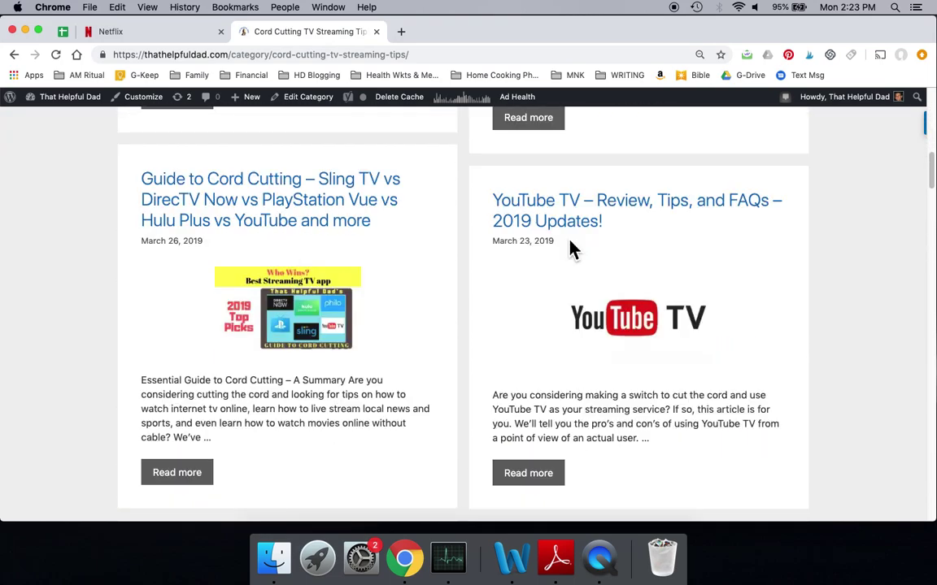
scroll(572, 249, down, 1)
scroll(577, 252, down, 1)
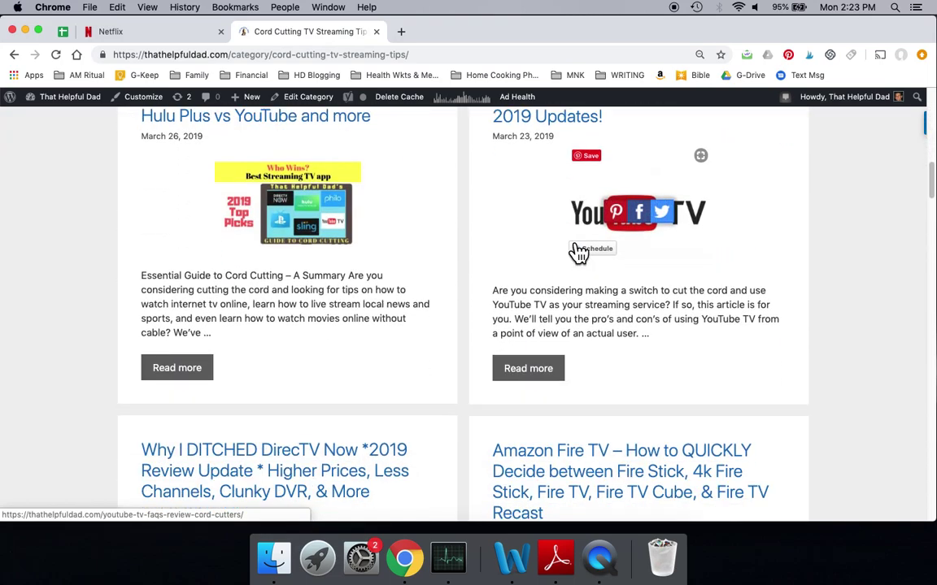
scroll(387, 268, down, 10)
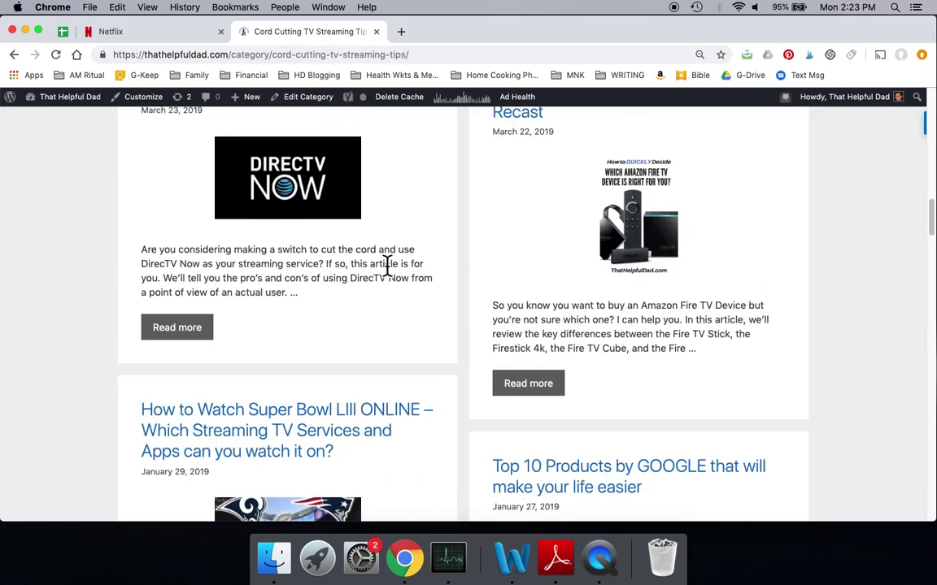
scroll(387, 269, up, 15)
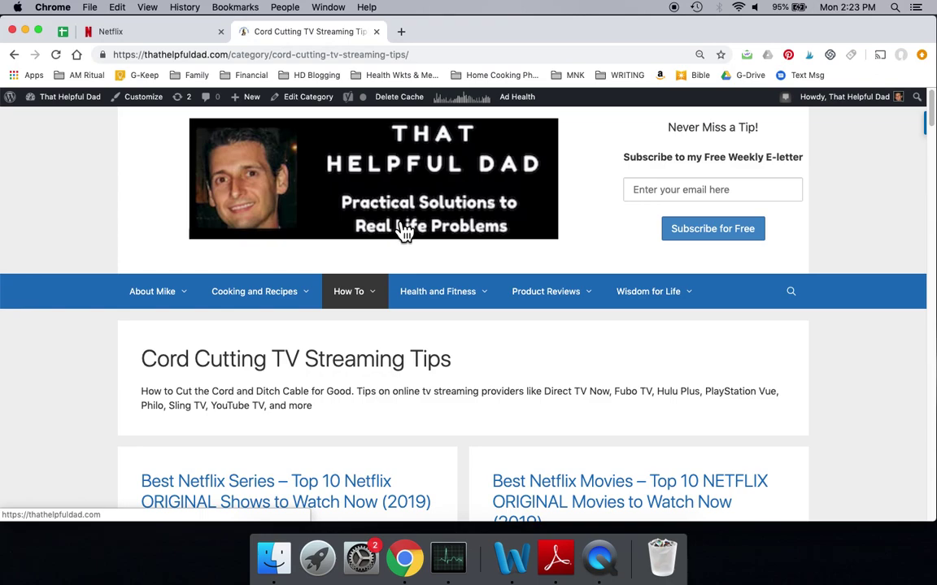
- Return to Netflix and examine the allowed TV shows and movies options of the dragon-icon profile, leaving its settings unsaved
click(180, 37)
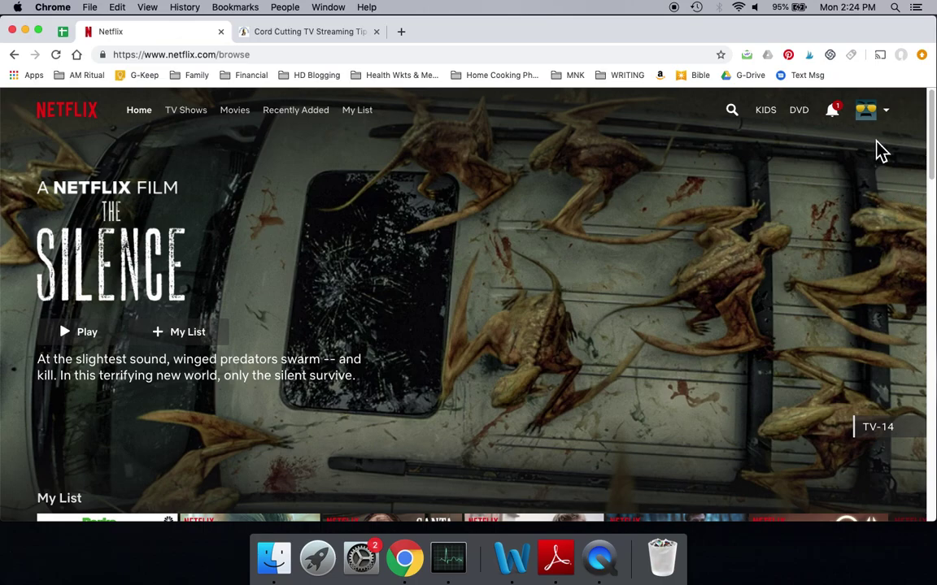
mouse_move(880, 137)
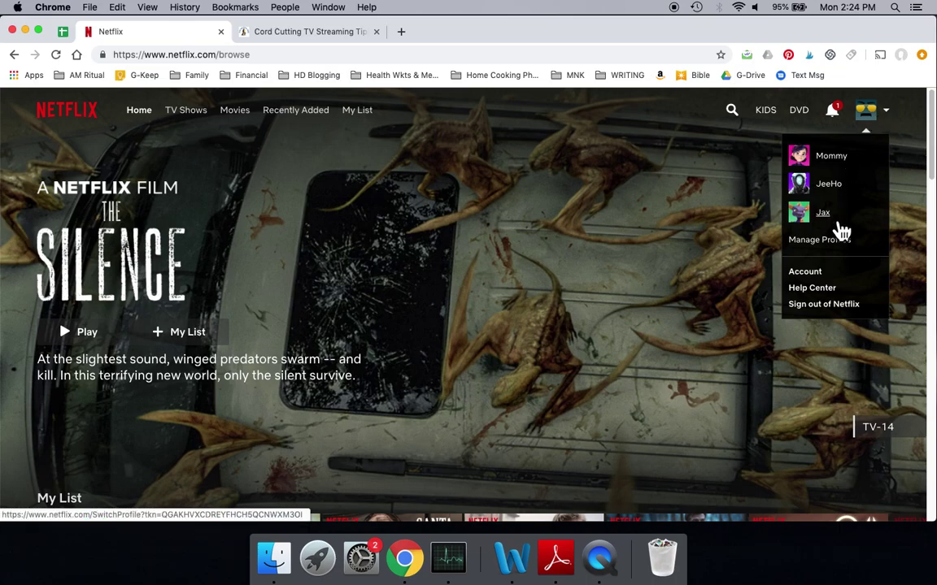
click(846, 252)
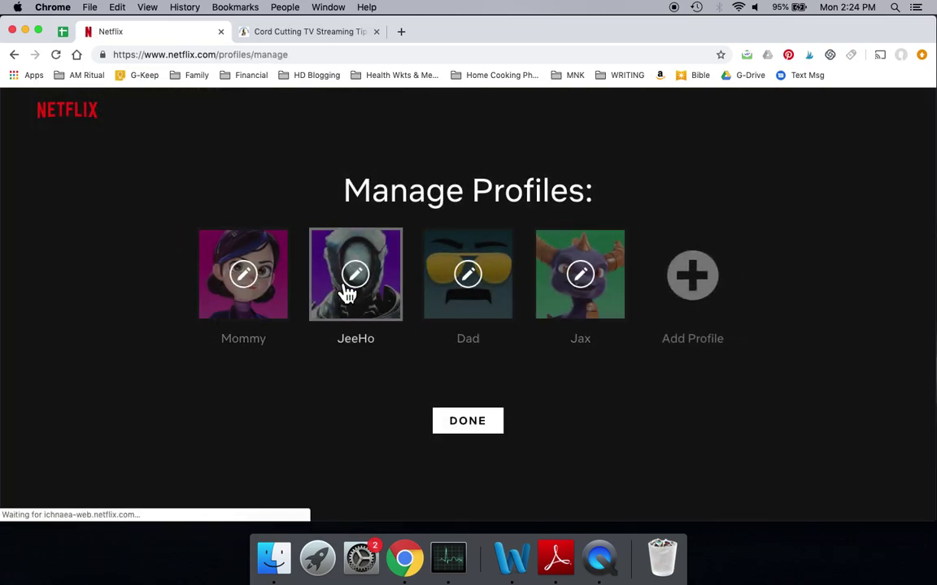
click(582, 277)
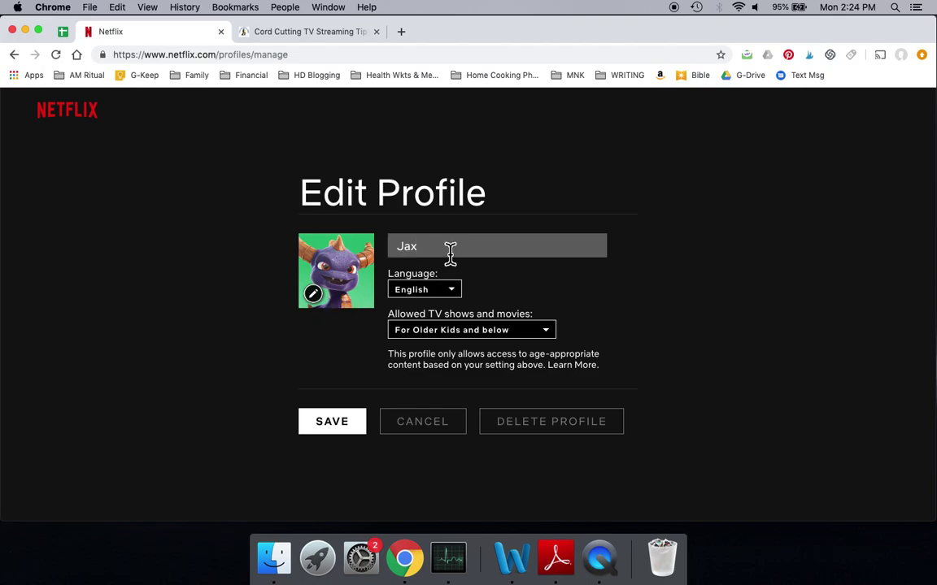
click(507, 346)
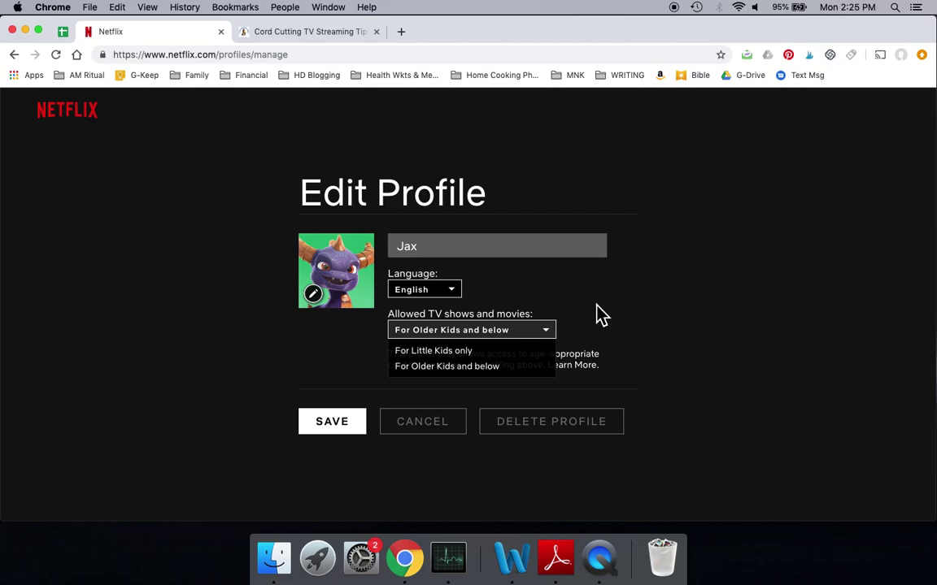
click(441, 431)
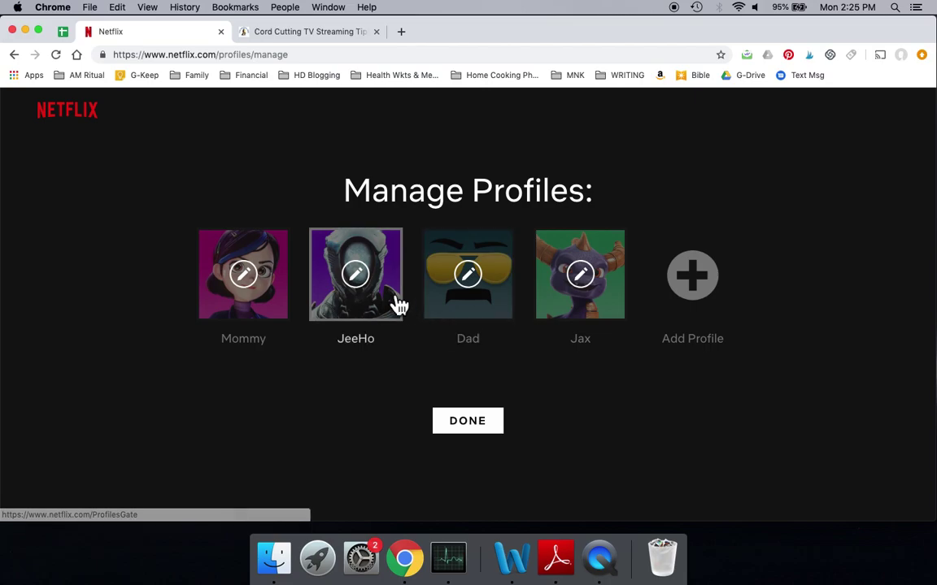
- Set the allowed TV shows and movies of the purple masked-figure profile to For Little Kids only and save it
click(363, 285)
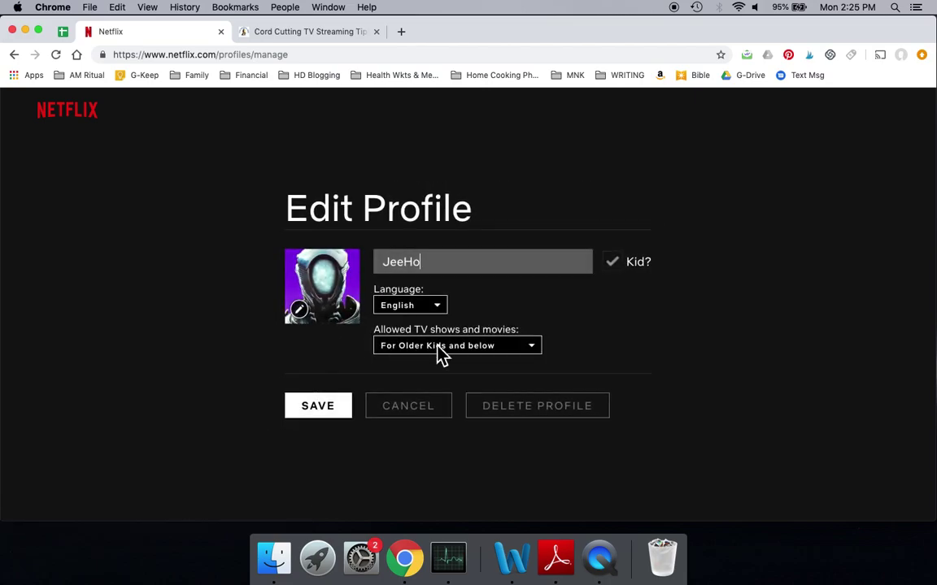
click(490, 350)
click(427, 367)
click(338, 407)
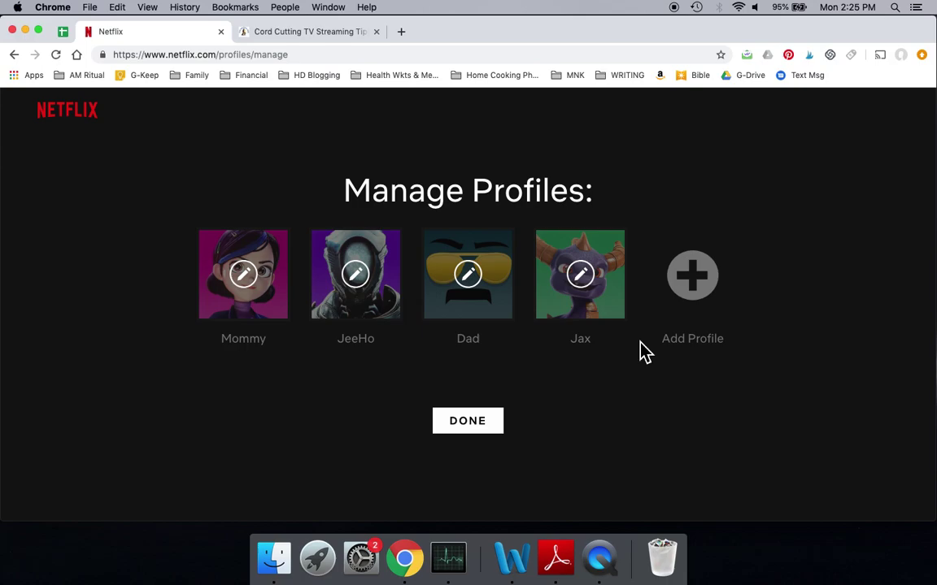
- Add a new profile named Kid 3 and mark it as a kid's profile
click(704, 291)
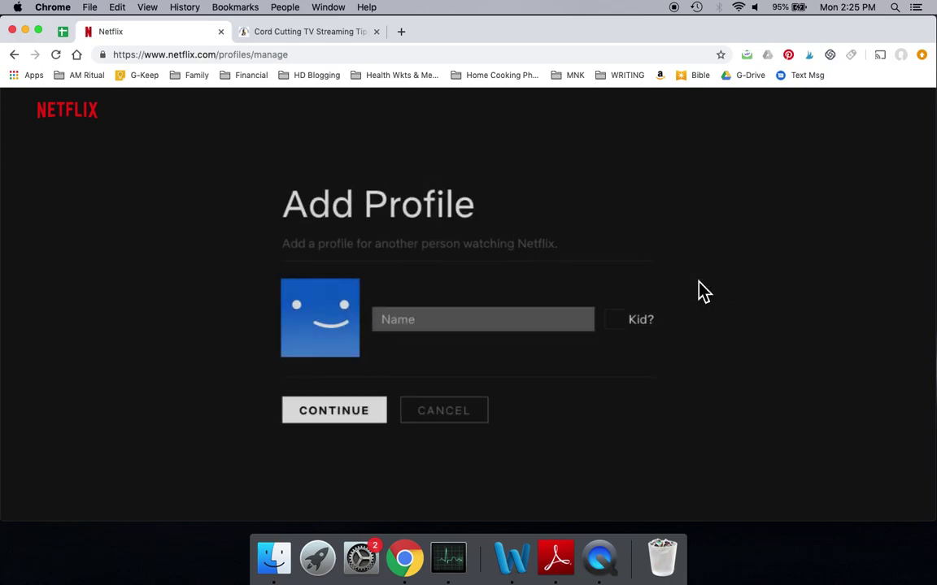
text(Kid)
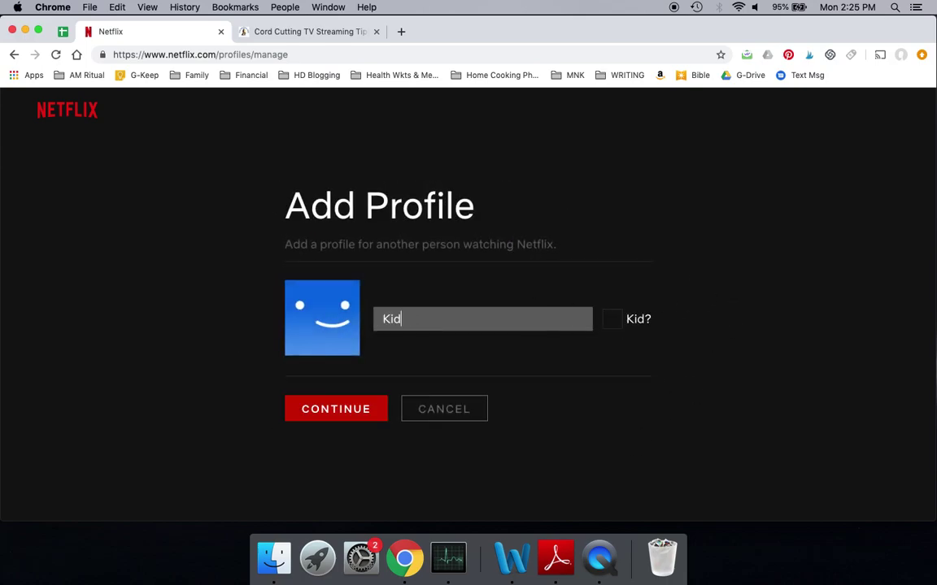
text( 3)
mouse_move(618, 333)
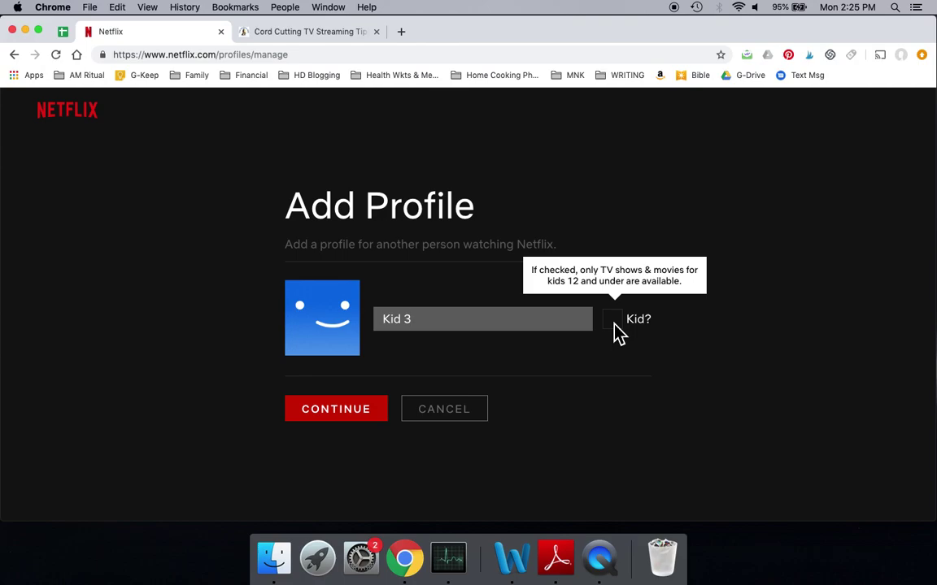
click(615, 325)
click(341, 415)
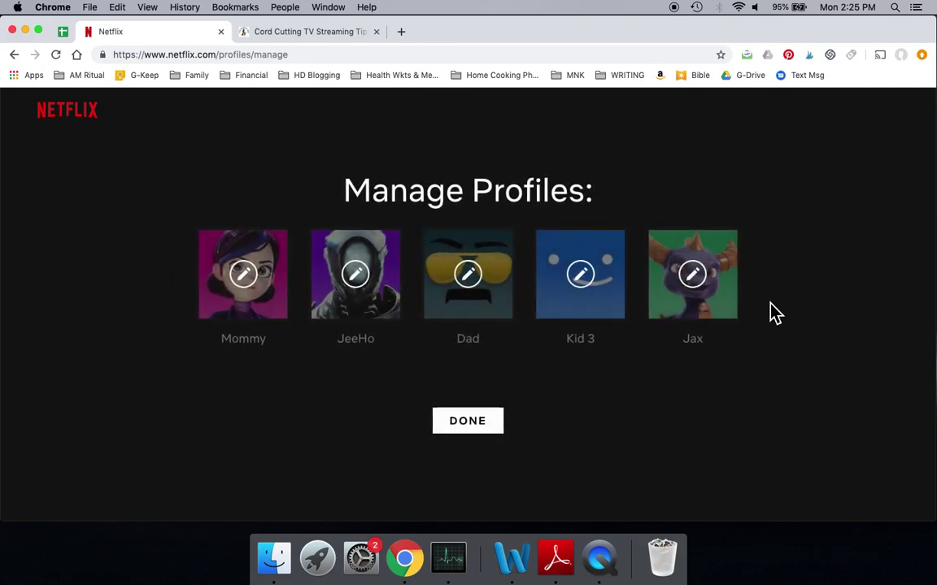
- Try the pink toddler icon from A Series of Unfortunate Events on the Kid 3 profile, check its allowed content options, and cancel the edit
click(598, 287)
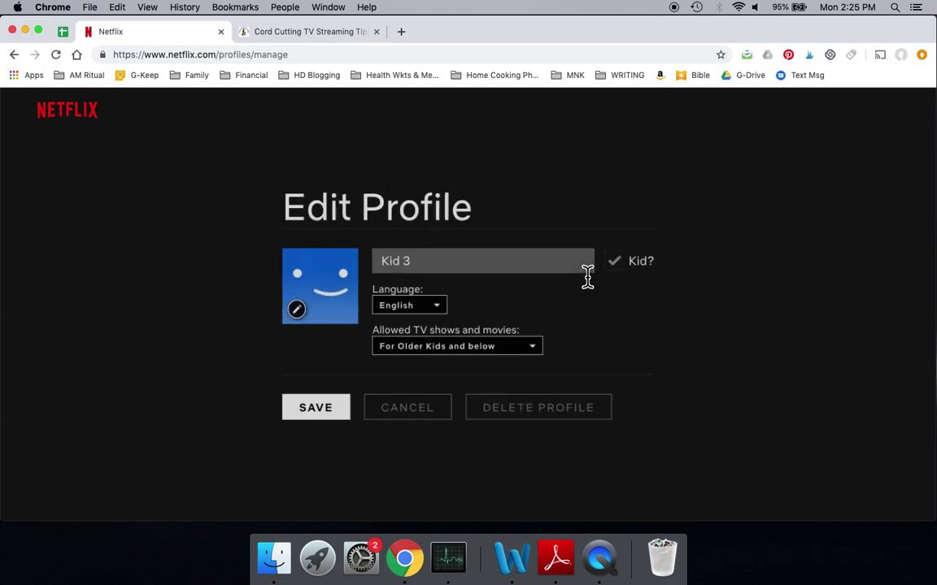
click(309, 320)
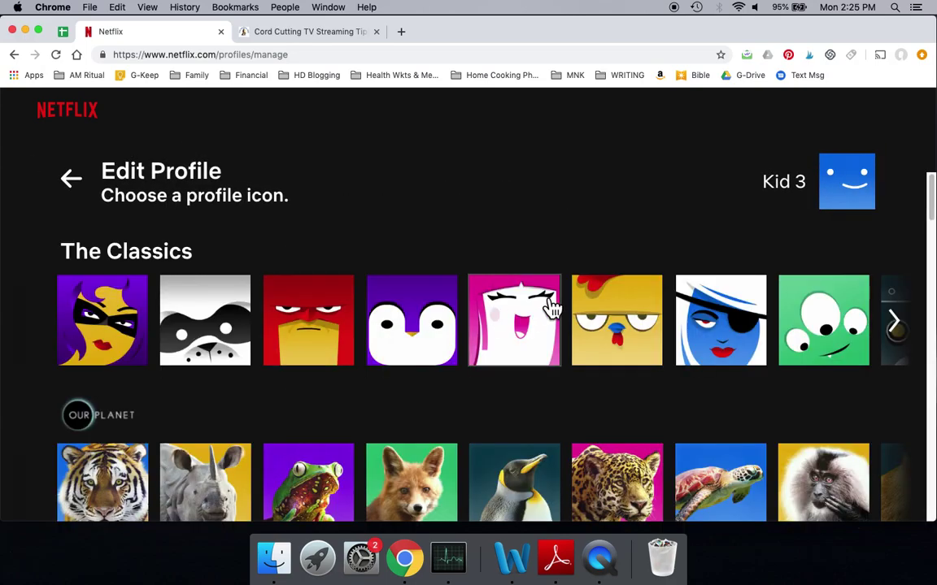
scroll(537, 360, down, 3)
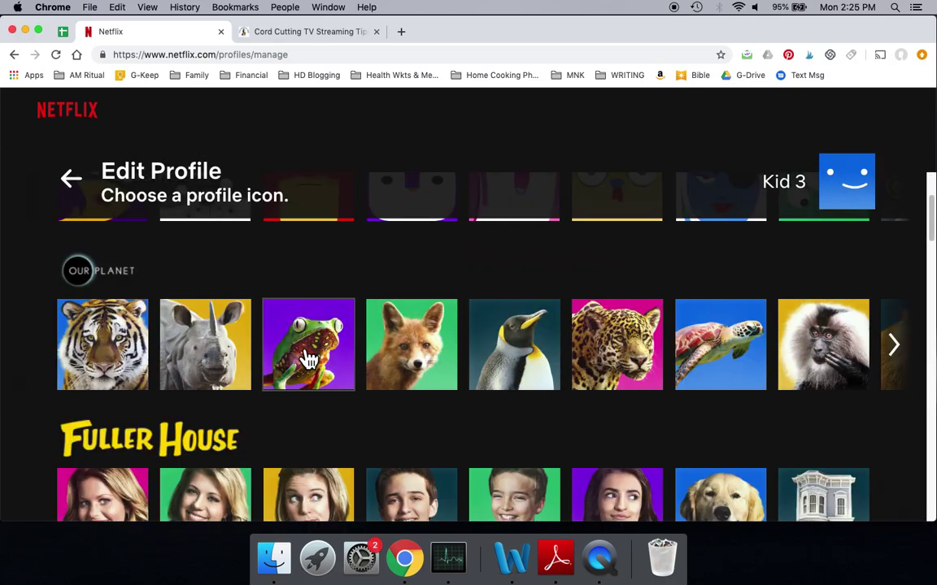
scroll(479, 349, down, 5)
scroll(519, 345, down, 2)
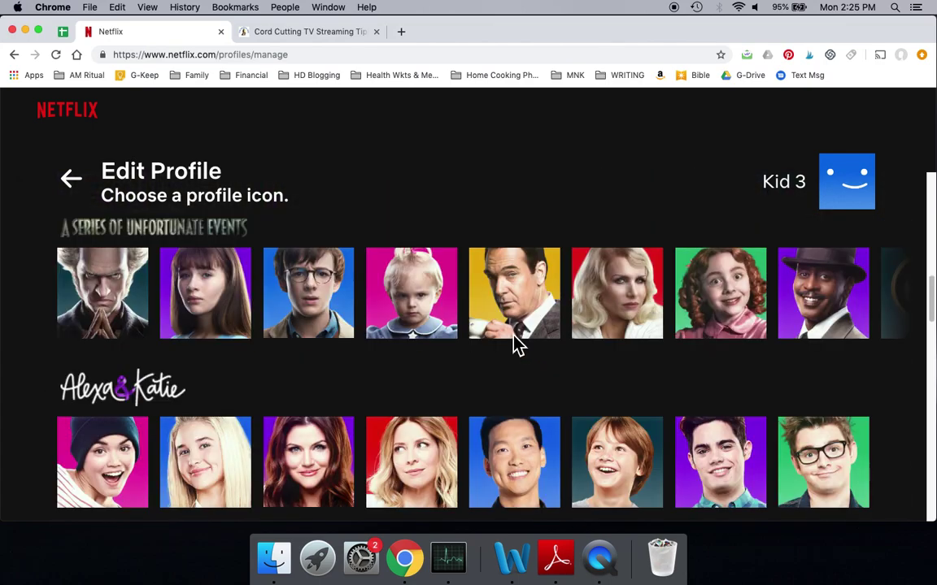
click(415, 325)
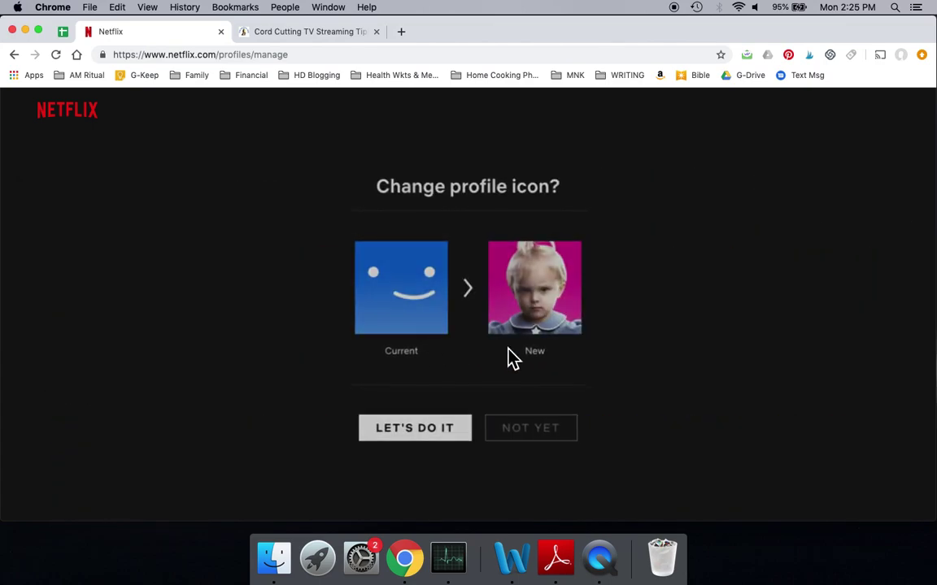
click(444, 433)
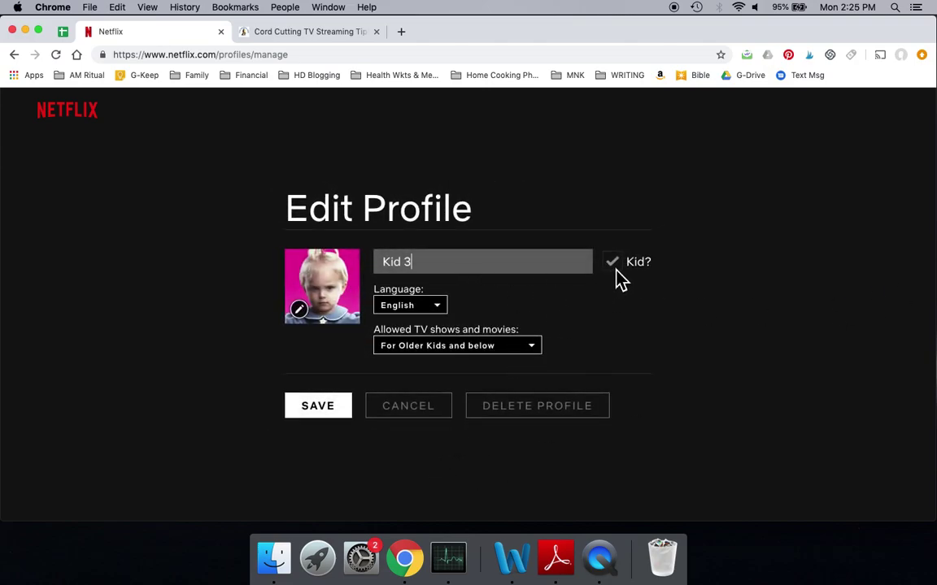
click(517, 353)
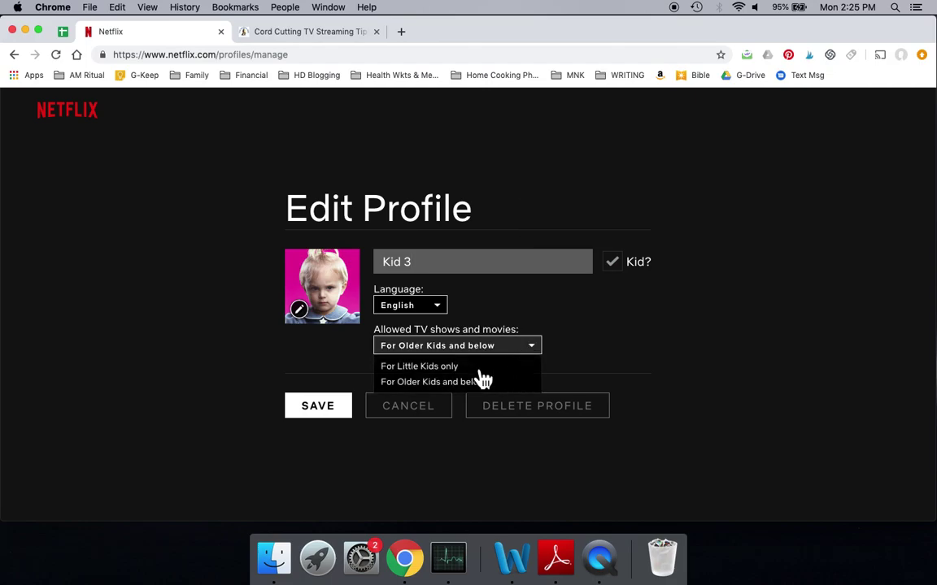
click(410, 414)
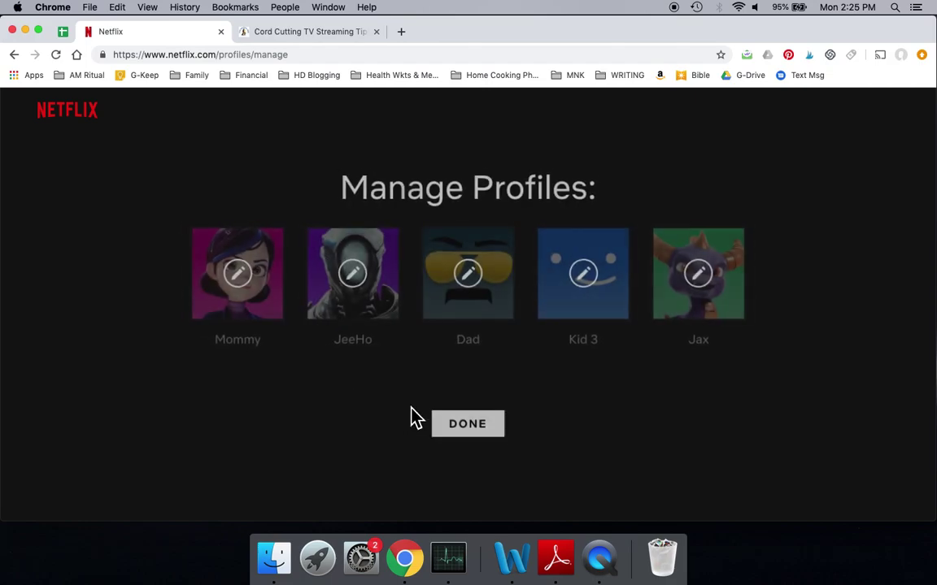
- Examine the allowed TV shows and movies options of the Dad profile
click(480, 284)
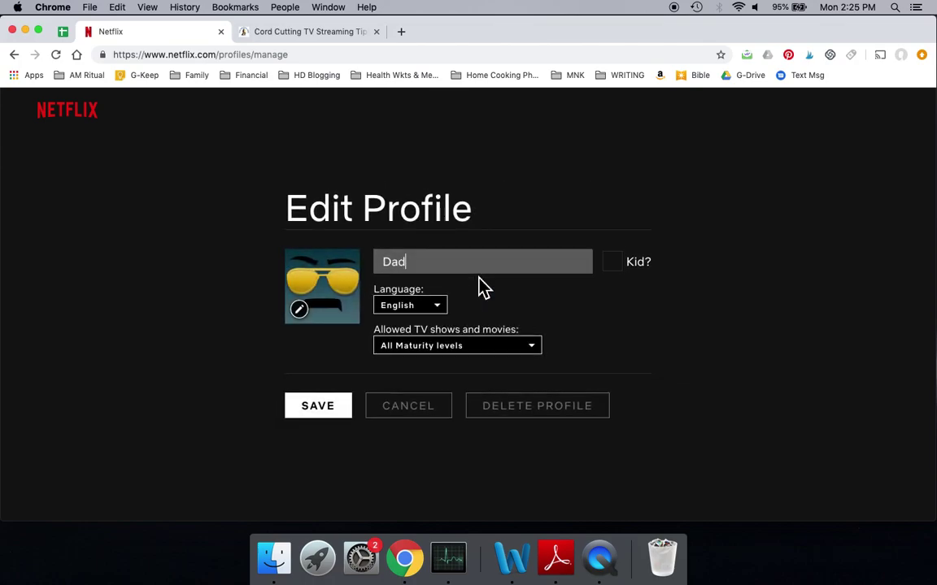
click(495, 358)
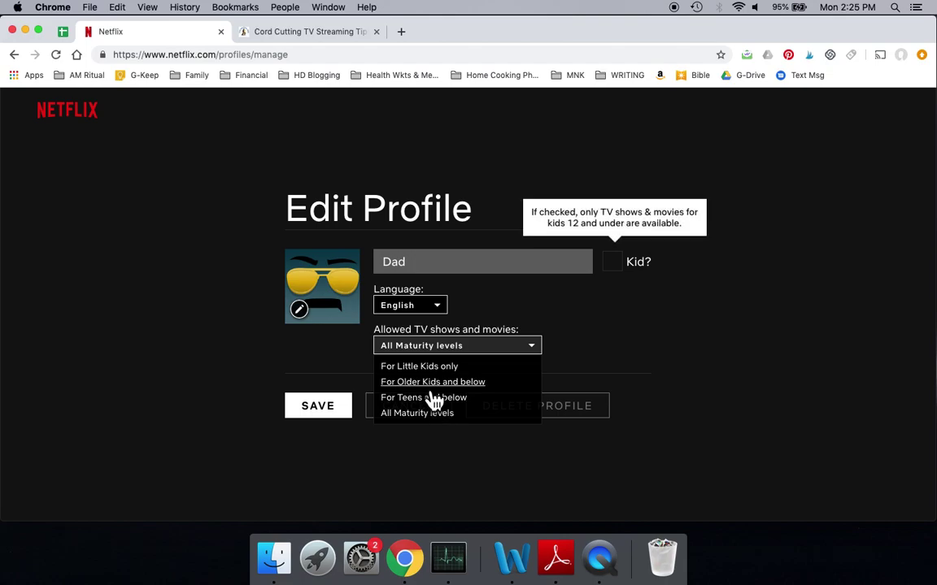
click(283, 360)
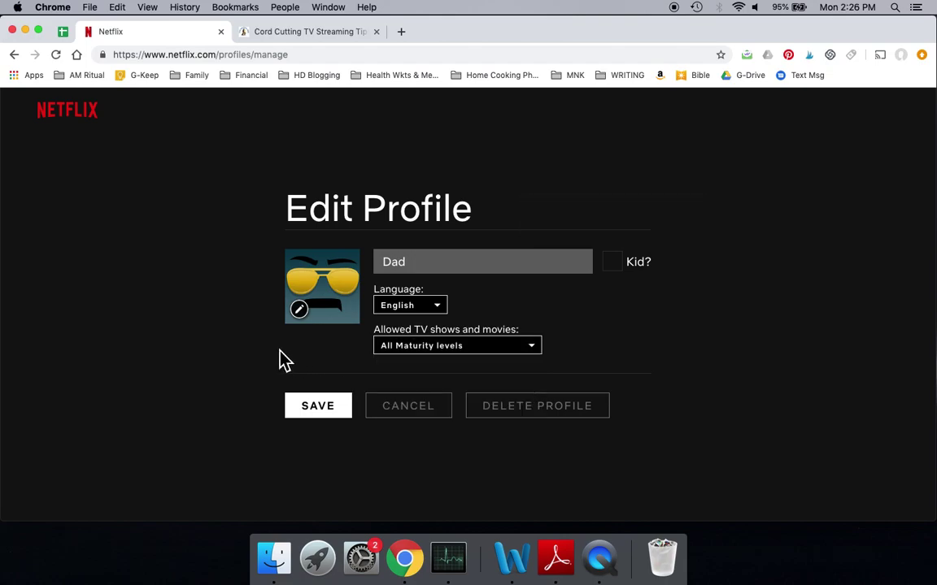
- Leave profile management, open Netflix as Dad, and look through the title rows on the home page
click(13, 55)
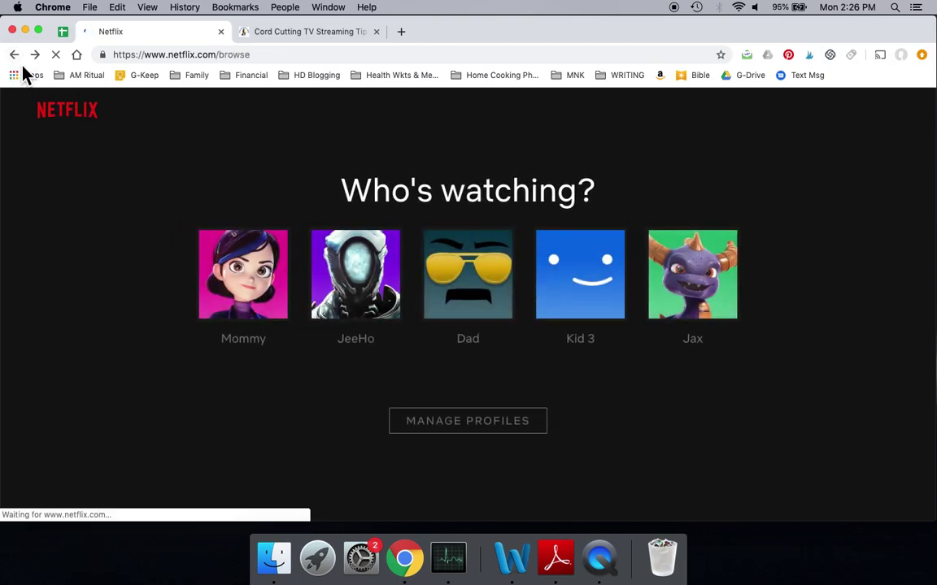
click(440, 261)
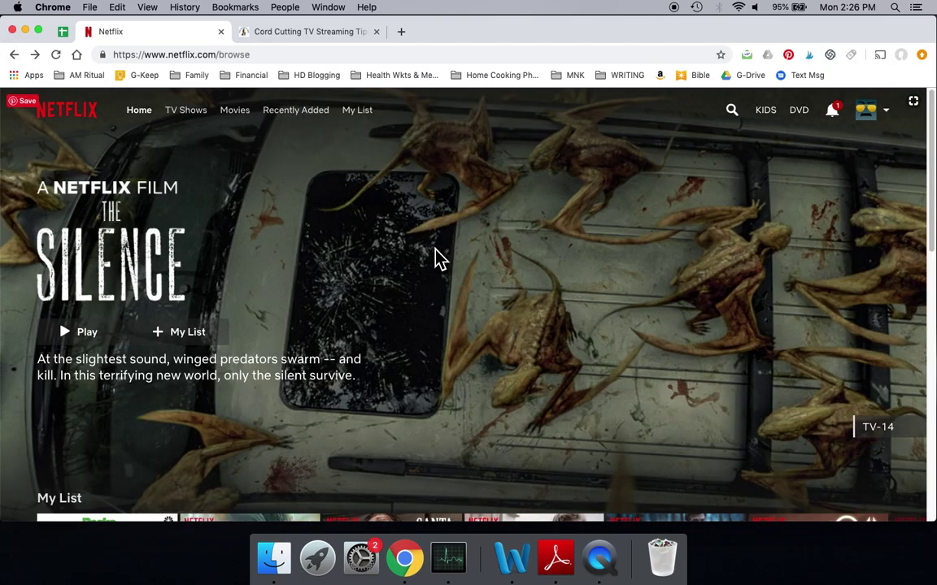
scroll(440, 258, down, 10)
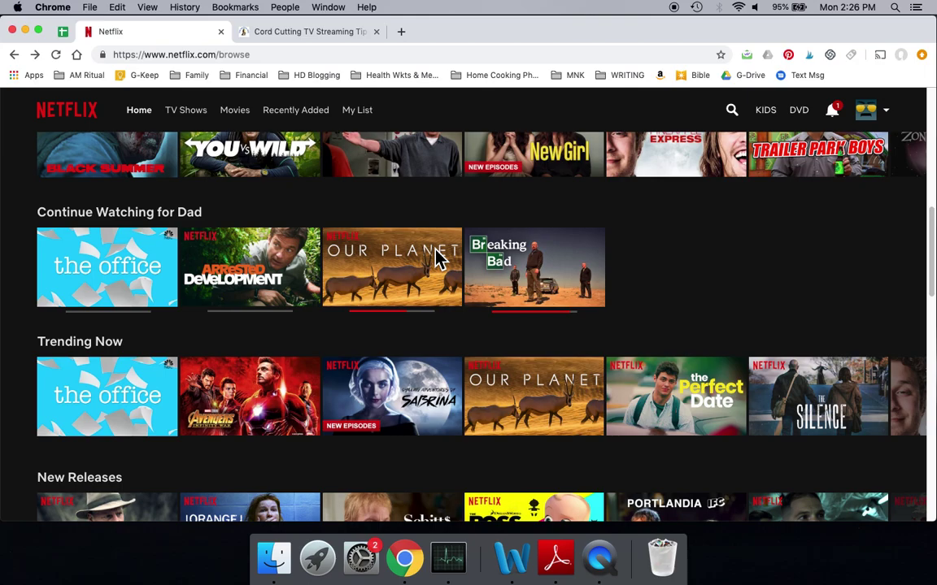
scroll(435, 257, up, 10)
- Switch to the purple masked-figure kid's profile and look through the titles offered in the Kids catalogue
mouse_move(867, 128)
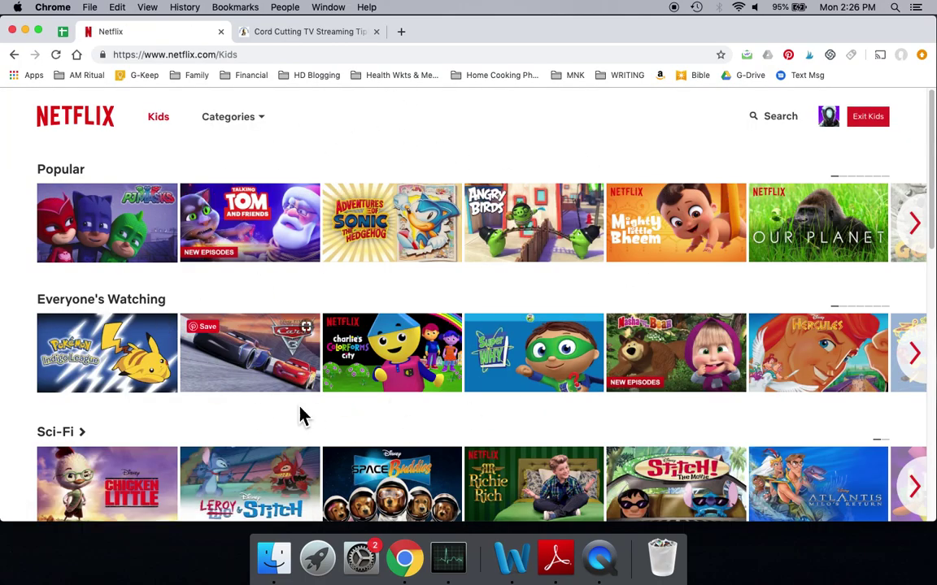
scroll(537, 285, down, 5)
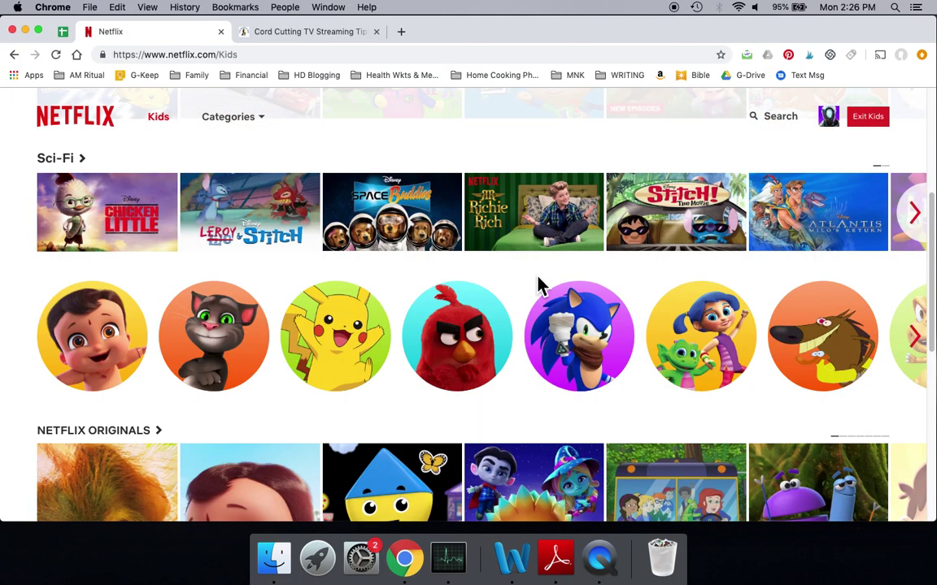
scroll(538, 286, up, 5)
scroll(539, 285, down, 10)
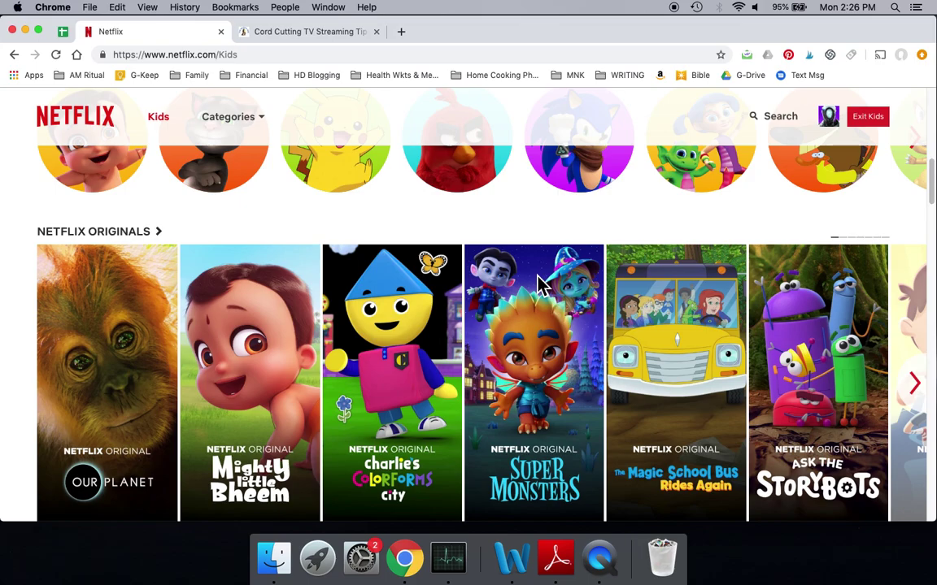
- Examine further title rows in the Kids catalogue, from Netflix Originals and Watch with the Family to Imaginative and Funny
scroll(539, 285, down, 6)
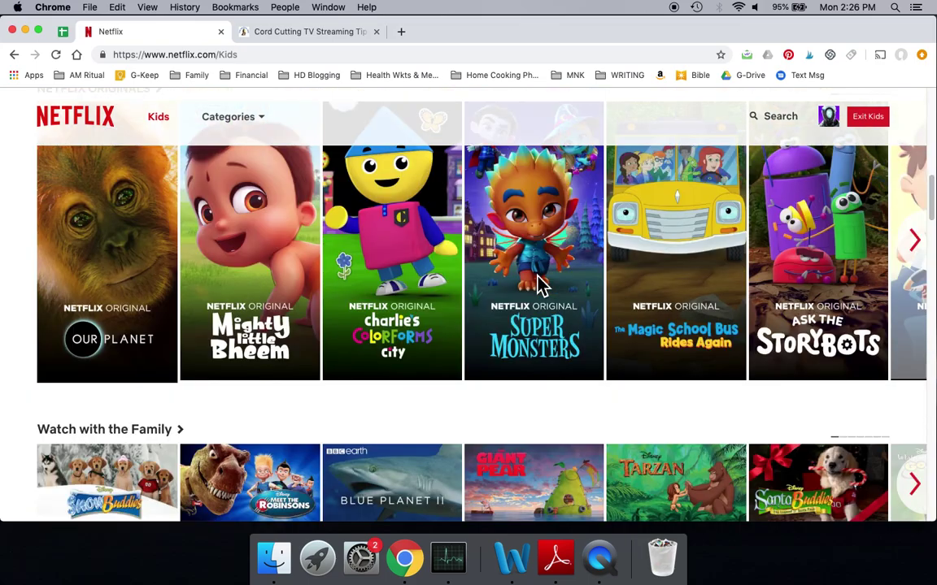
scroll(539, 285, down, 5)
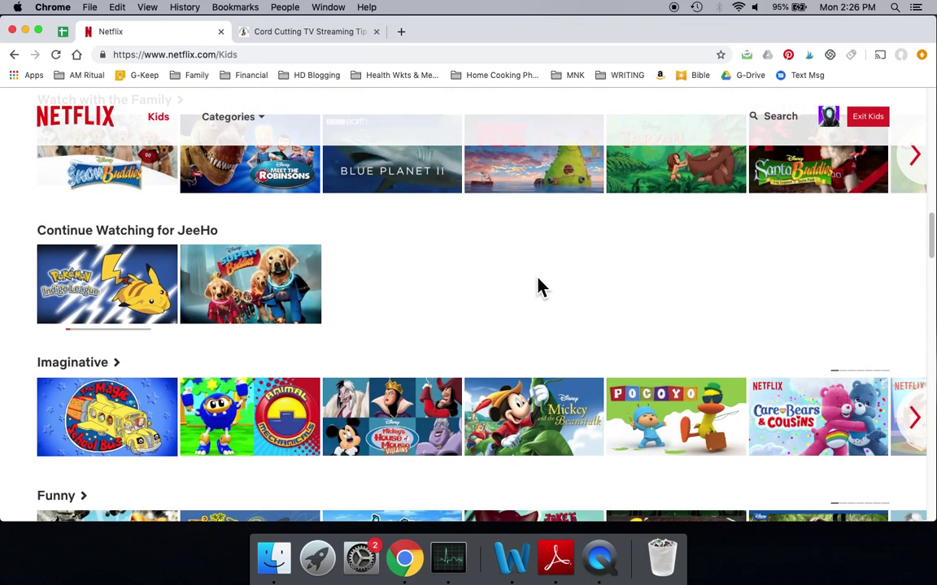
scroll(539, 286, up, 20)
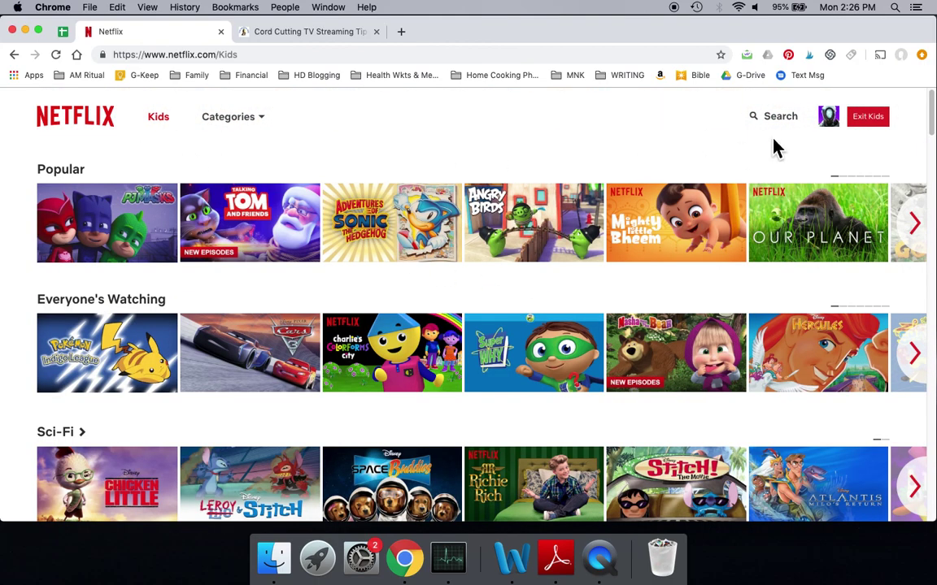
- Leave the Kids catalogue, reopen Netflix with the Dad profile, and bring up its profile and account options
click(833, 126)
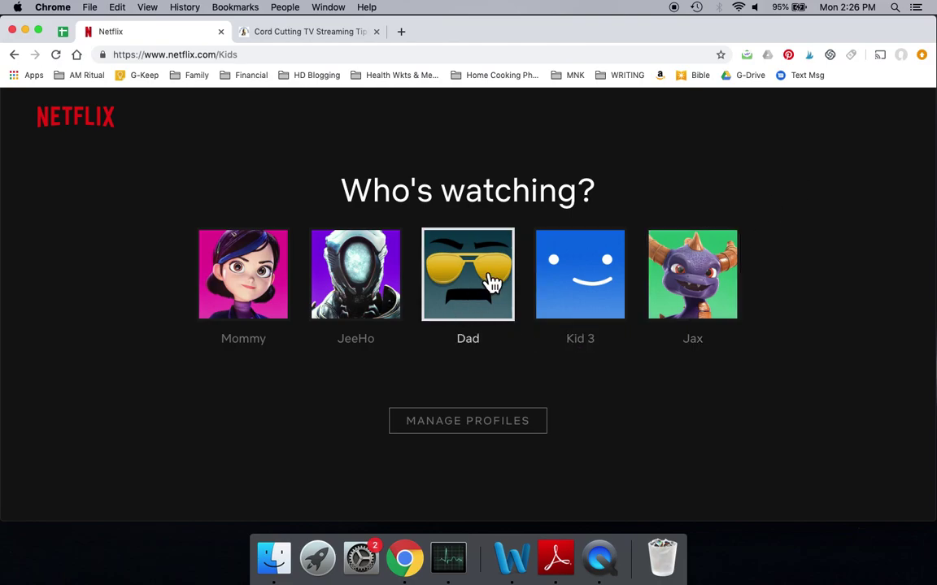
click(486, 281)
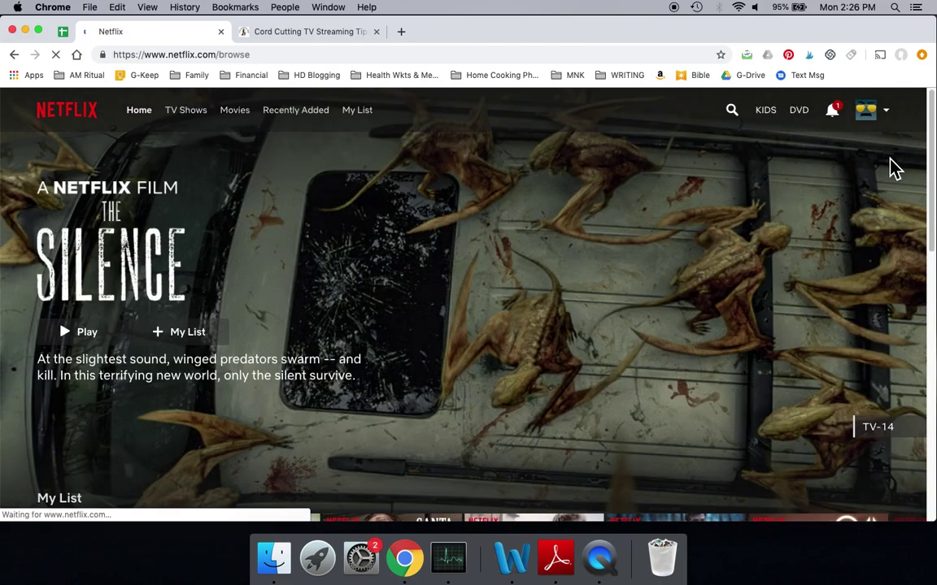
mouse_move(882, 123)
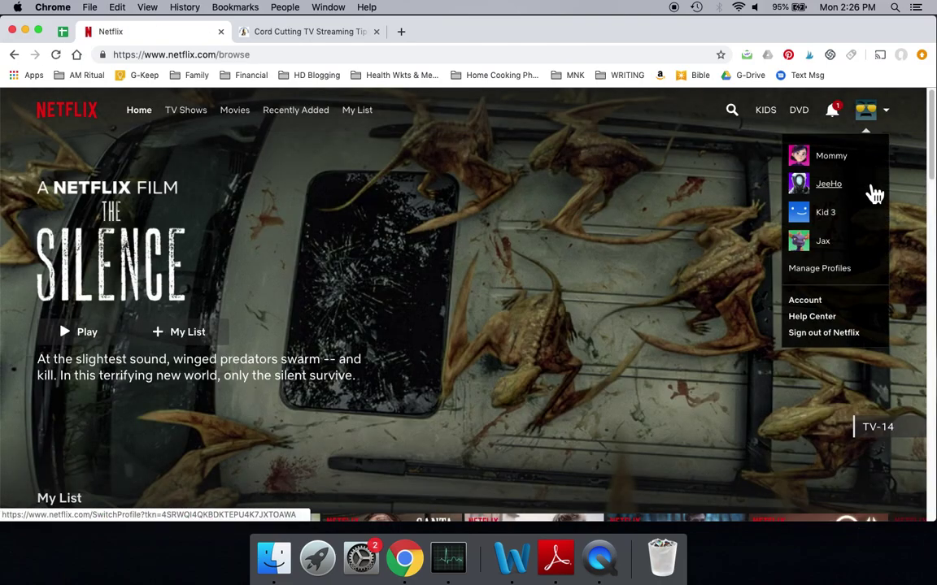